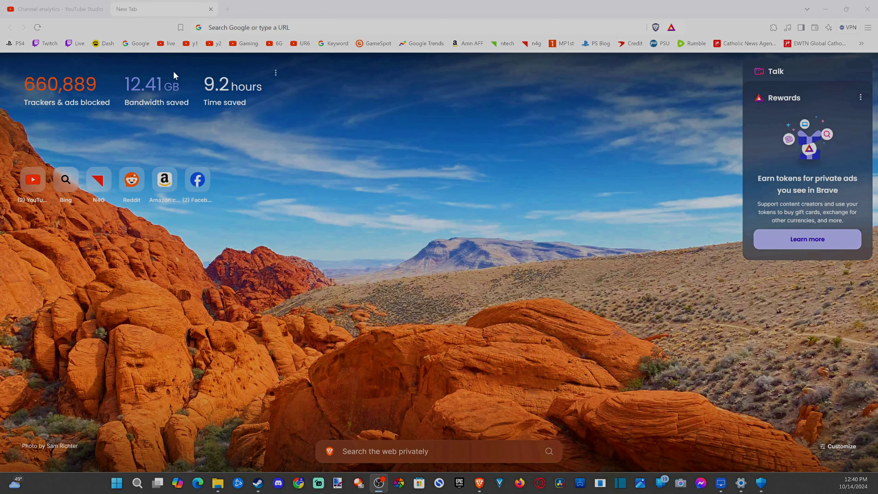
Go to google.com in Brave and search for 'lonely screen'.
click(248, 28)
text(go)
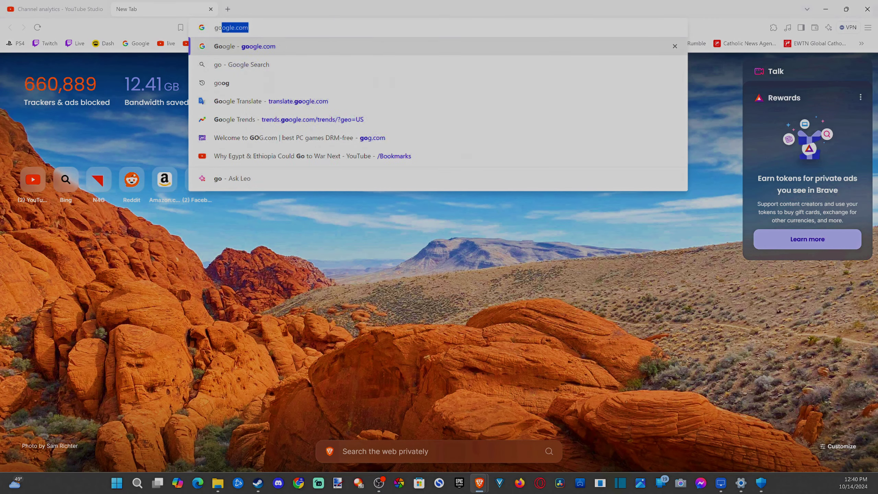
key(Return)
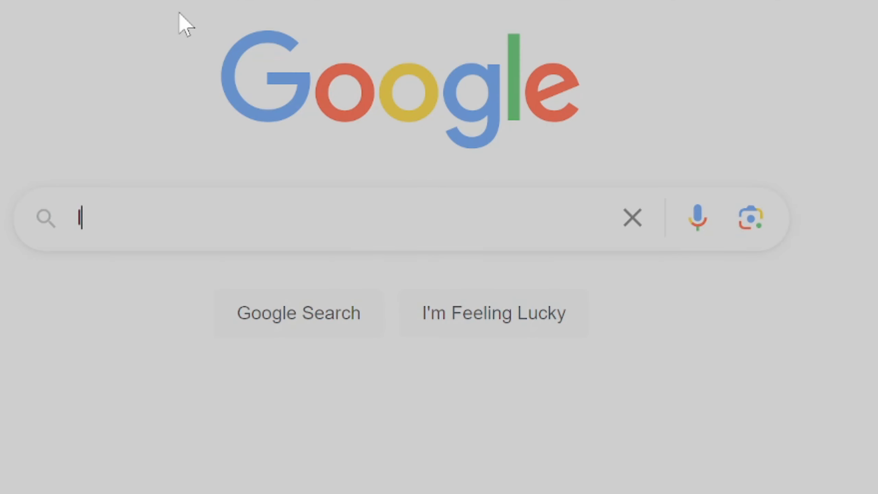
text(lonely screen)
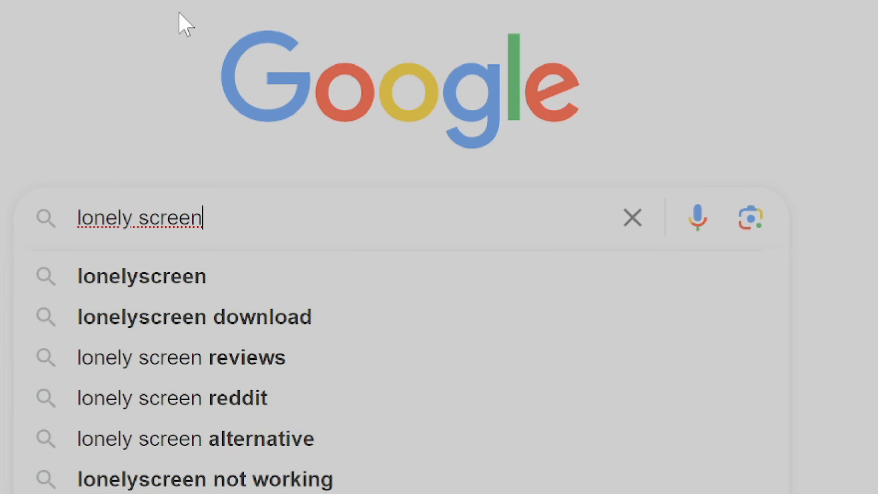
key(Return)
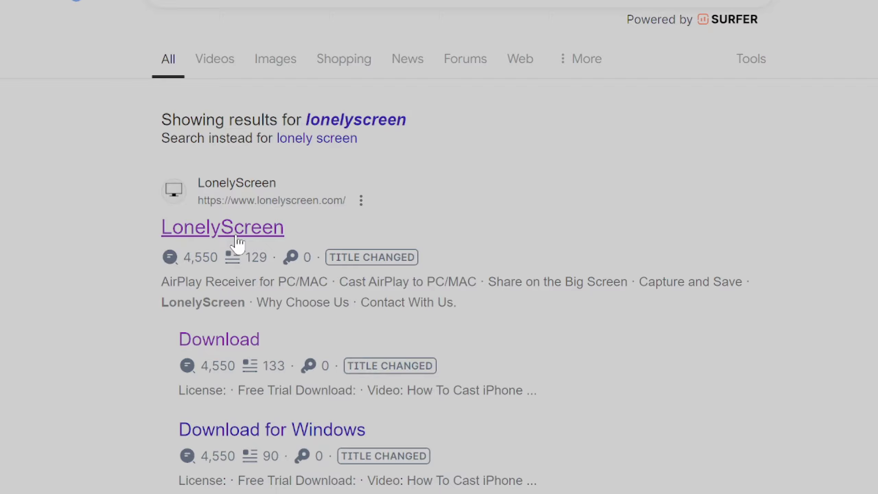
Open the LonelyScreen site and save the Windows free-trial installer to Downloads.
click(142, 199)
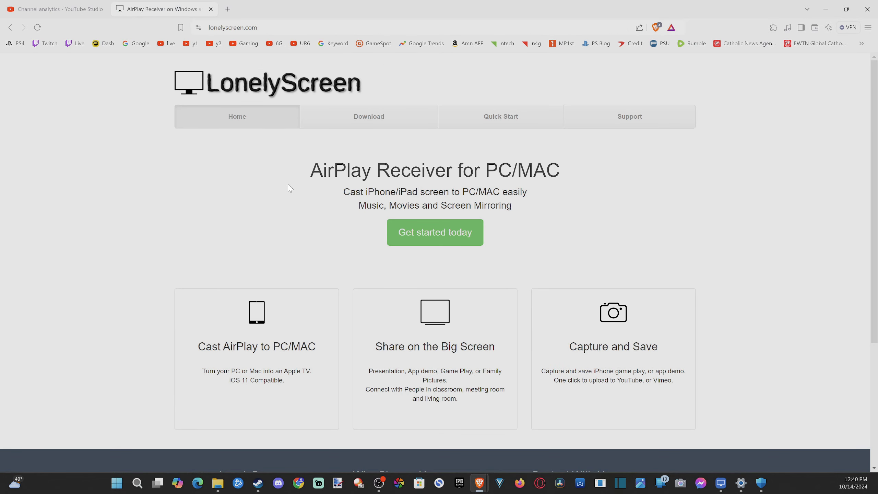
click(330, 125)
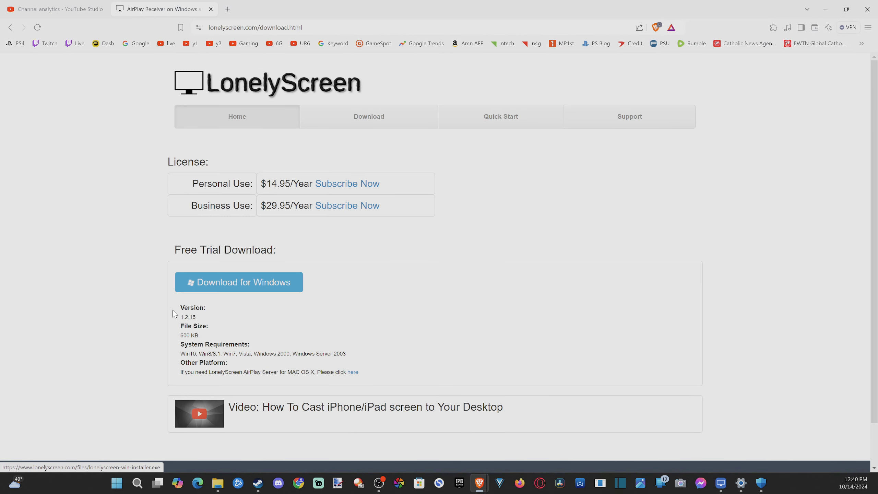
scroll(166, 235, down, 2)
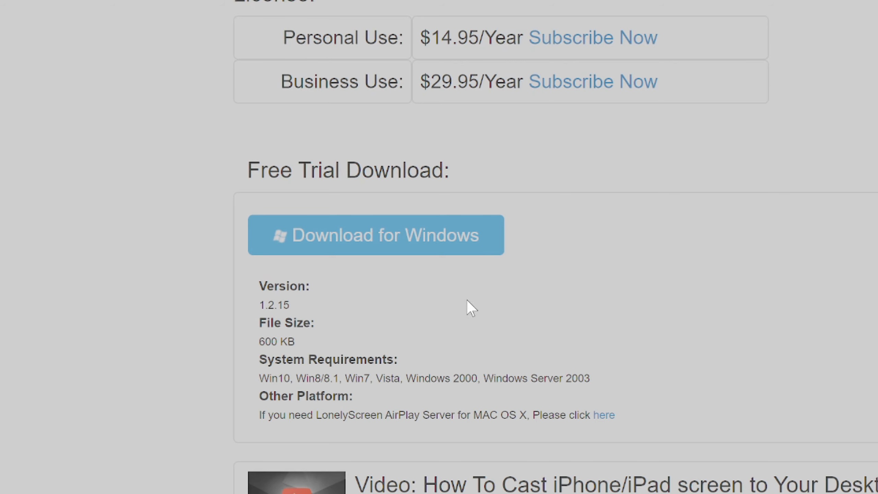
click(341, 247)
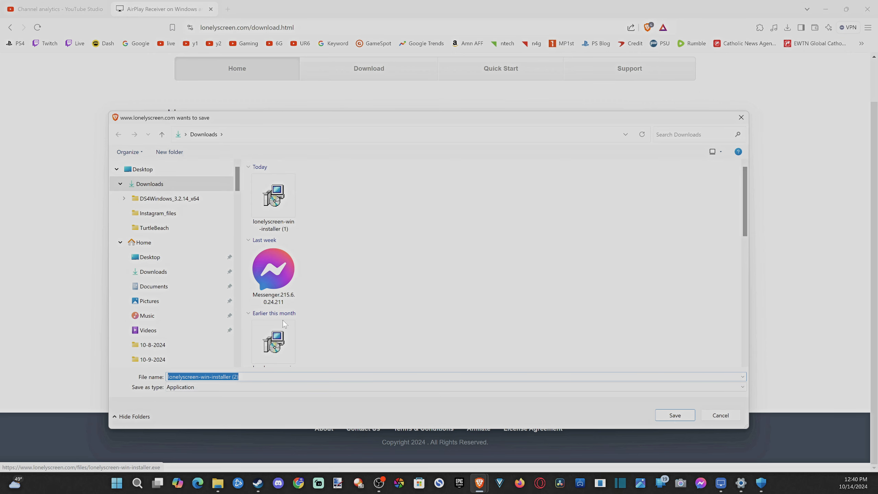
click(670, 417)
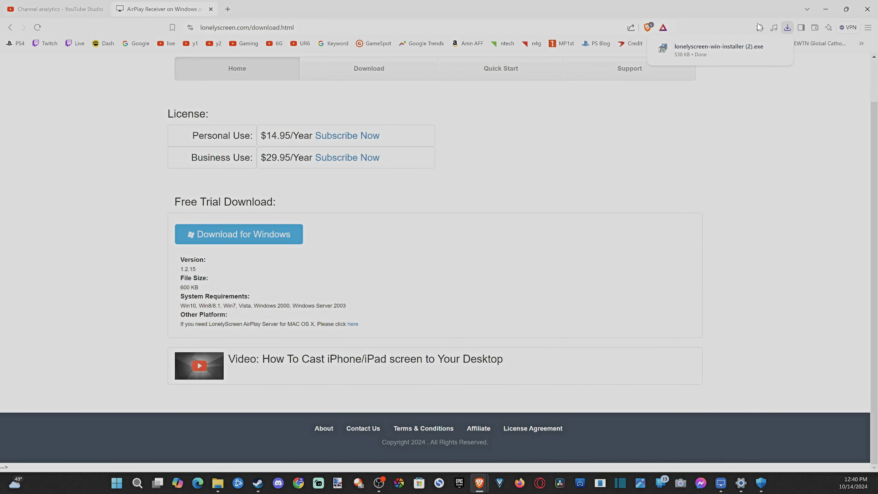
Install LonelyScreen AirPlay Receiver to the default folder, closing the running copy, then minimize the browser.
mouse_move(710, 49)
click(706, 52)
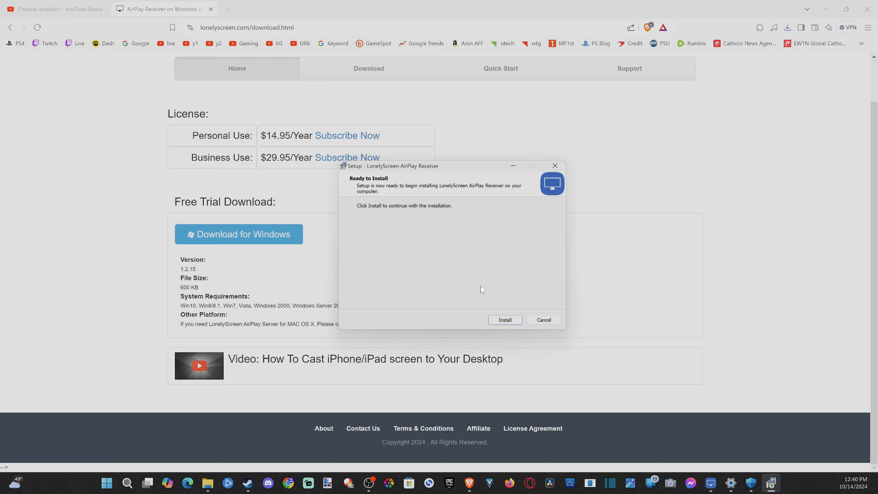
click(518, 317)
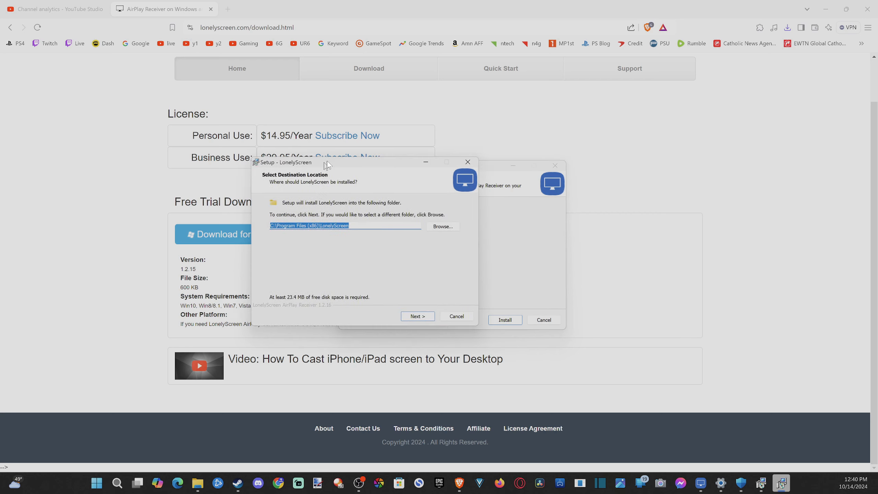
click(526, 324)
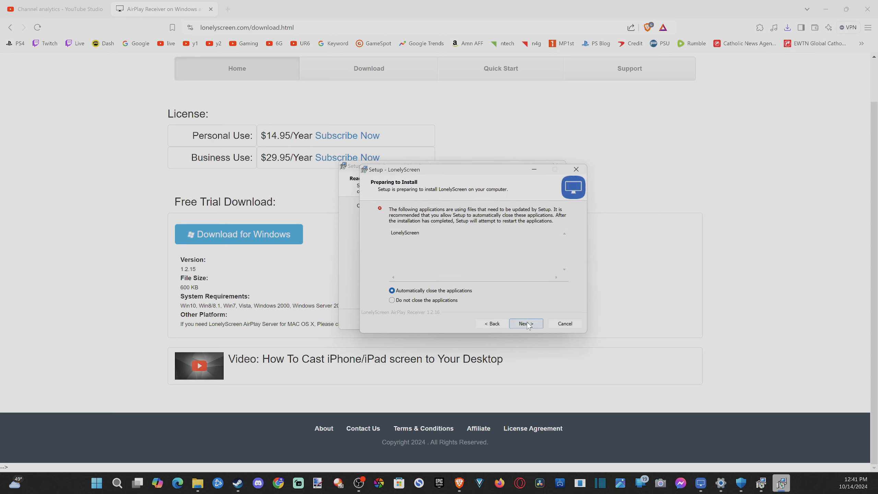
click(520, 323)
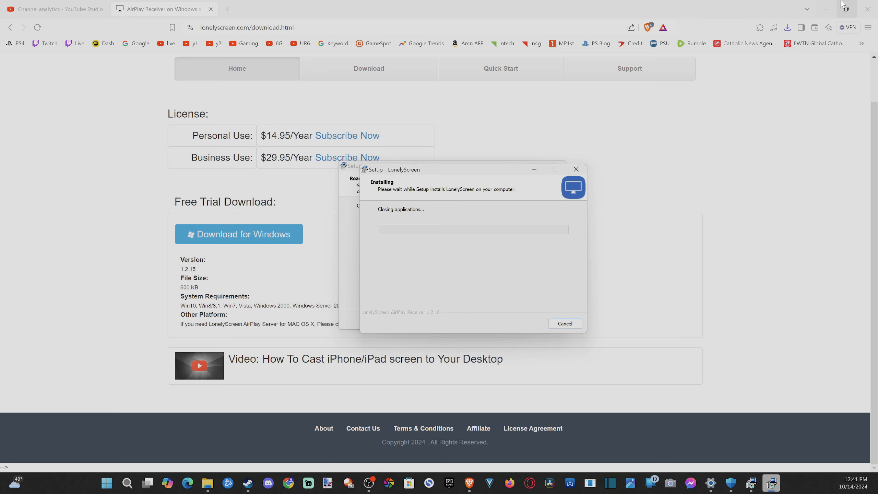
click(828, 8)
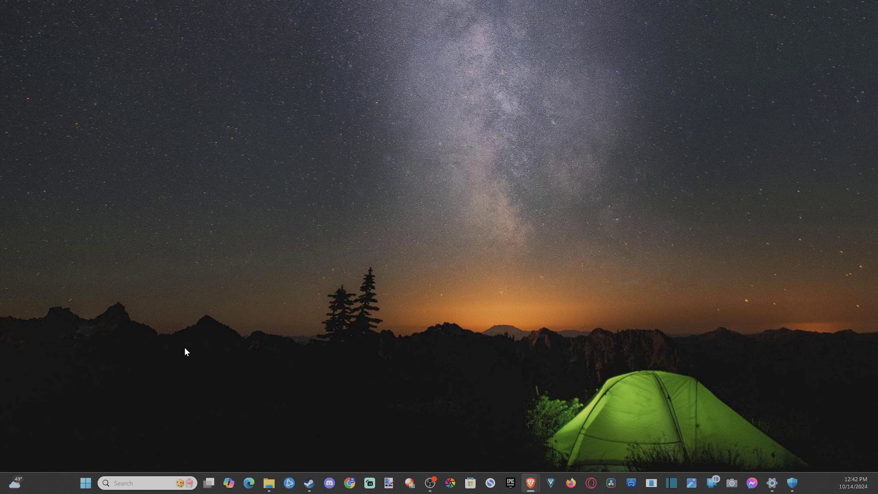
Launch LonelyScreen from Windows search with 'lo' and maximize its window.
click(134, 482)
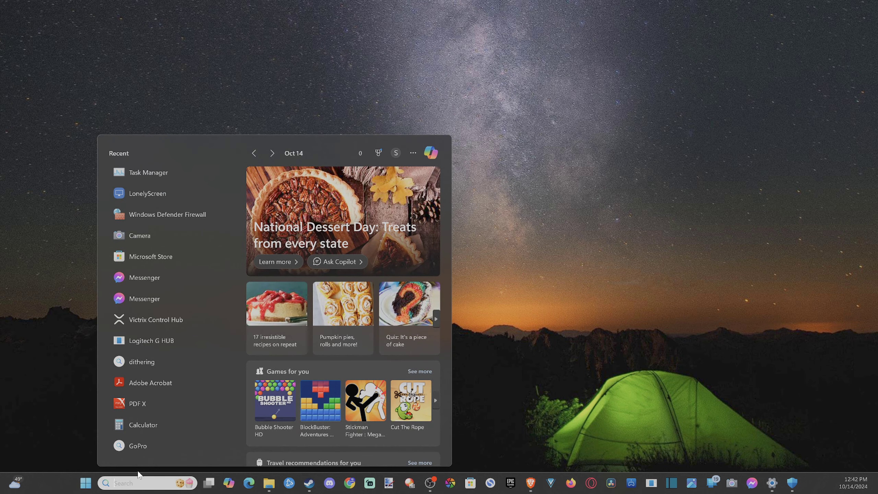
text(lo)
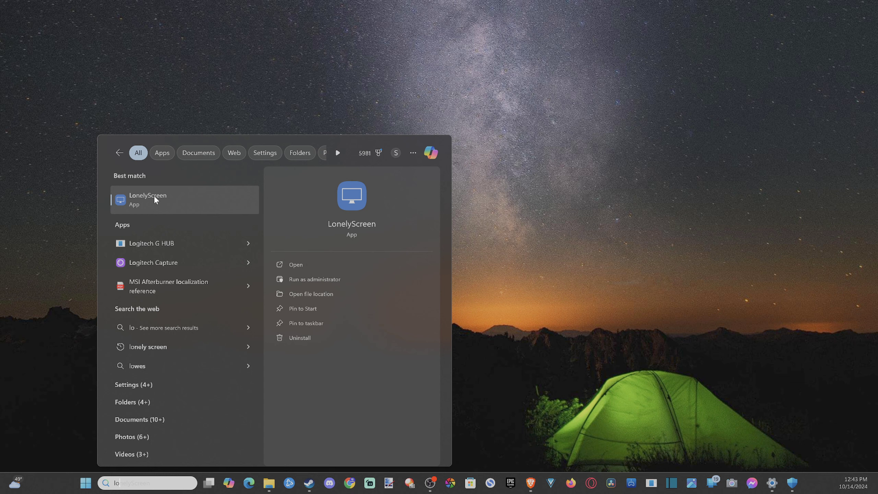
click(154, 196)
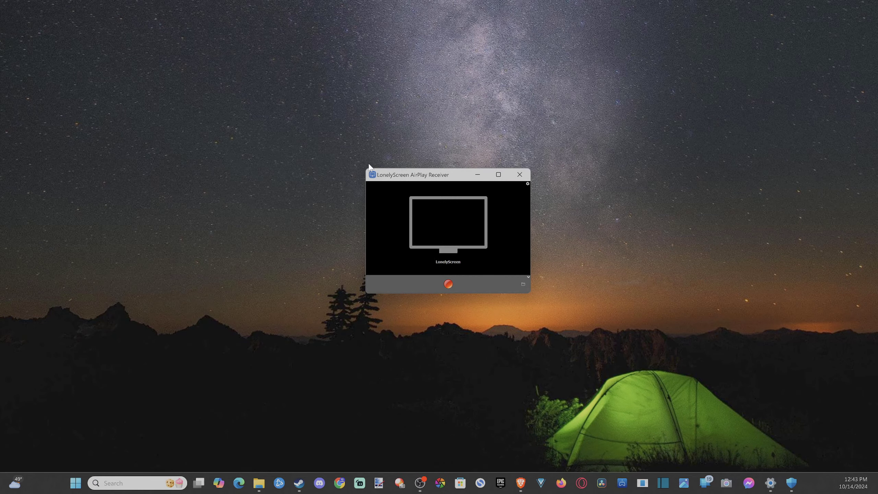
click(498, 176)
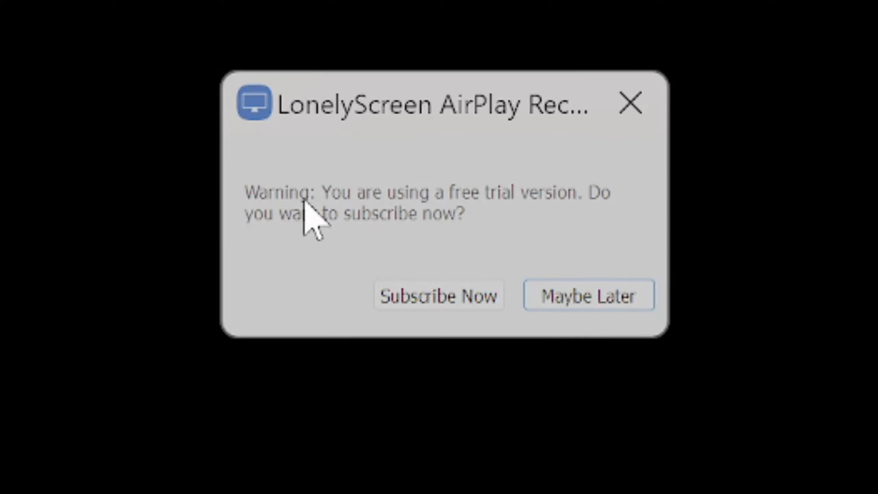
Choose Maybe Later on the LonelyScreen trial warning.
click(590, 304)
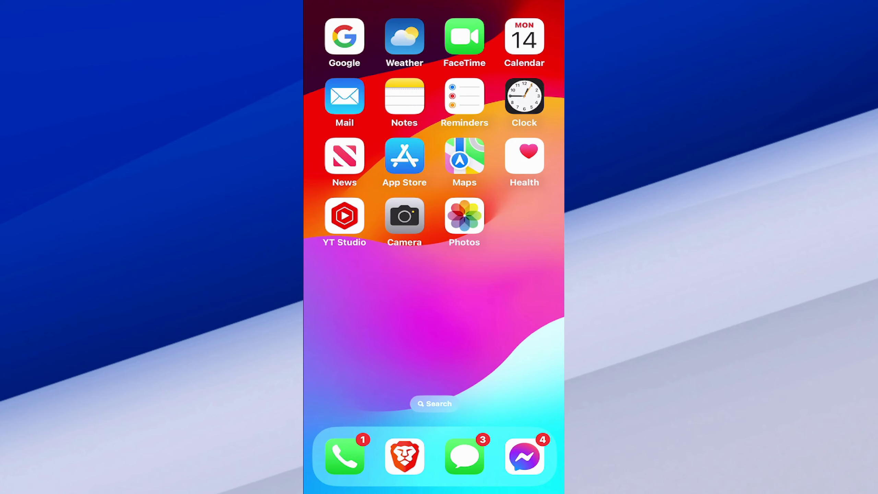
scroll(434, 206, right, 5)
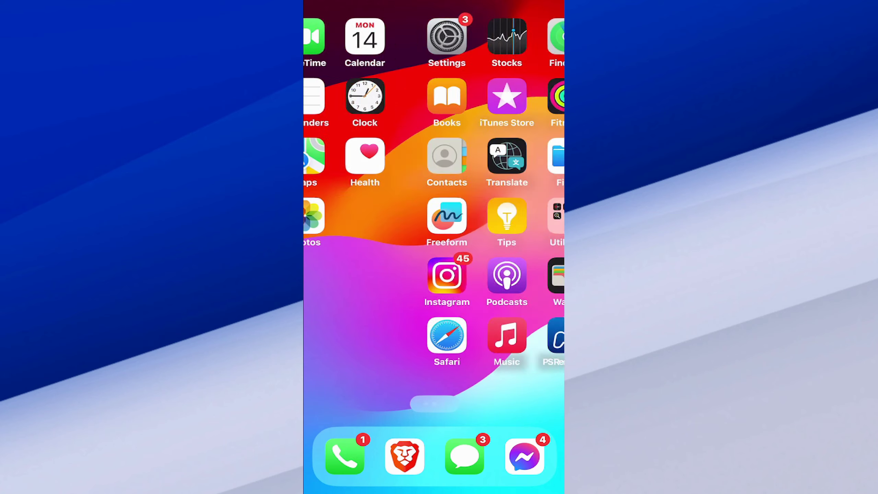
scroll(434, 206, right, 5)
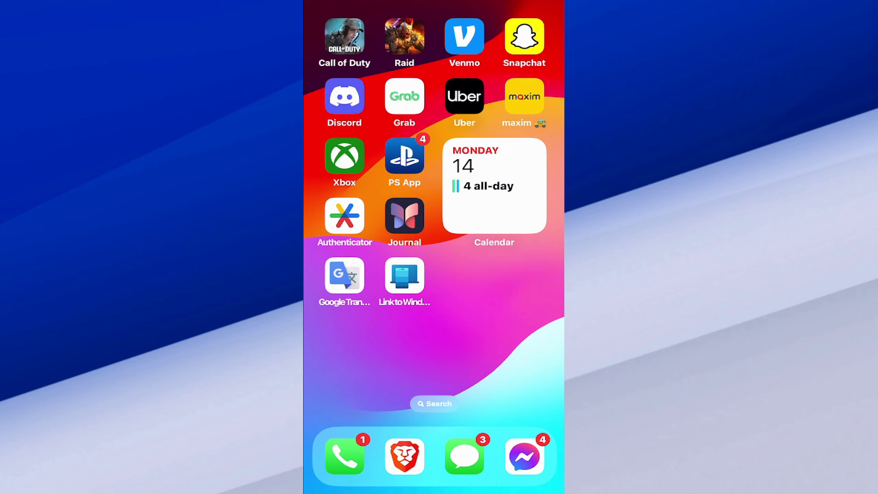
scroll(434, 205, left, 5)
scroll(434, 206, left, 5)
scroll(434, 206, right, 5)
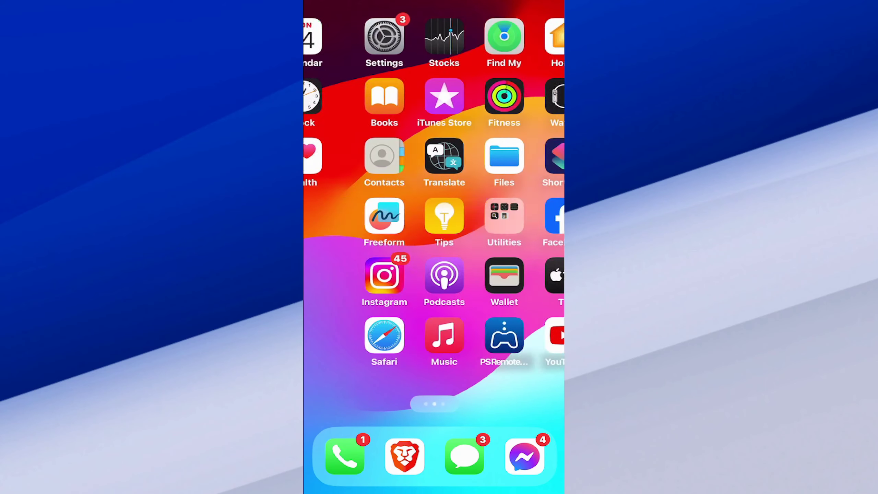
scroll(435, 206, right, 5)
scroll(434, 248, right, 5)
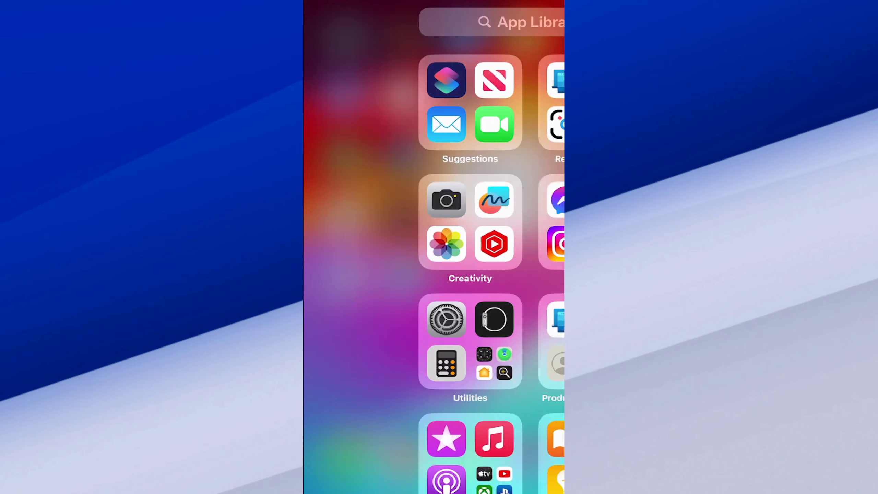
scroll(435, 247, down, 3)
scroll(435, 248, down, 3)
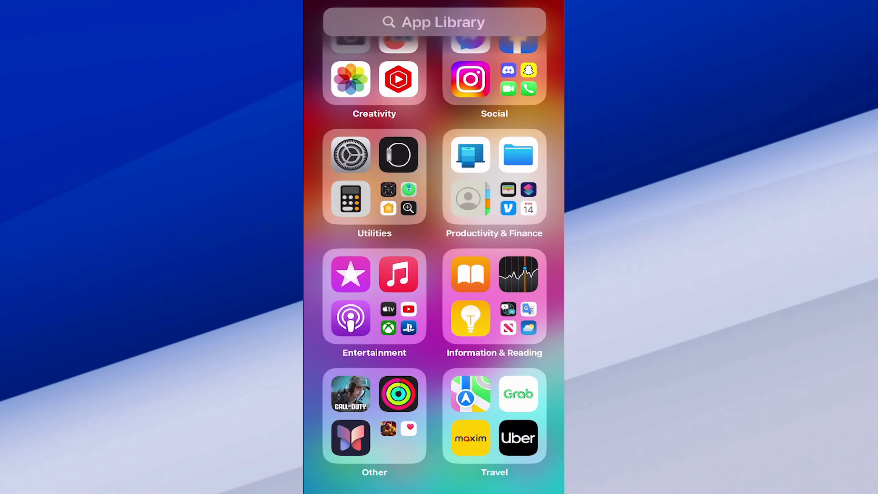
scroll(435, 247, left, 5)
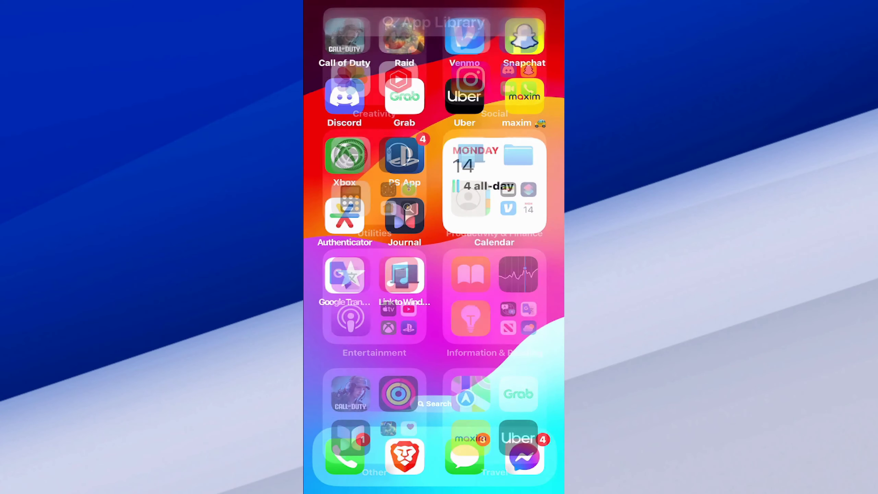